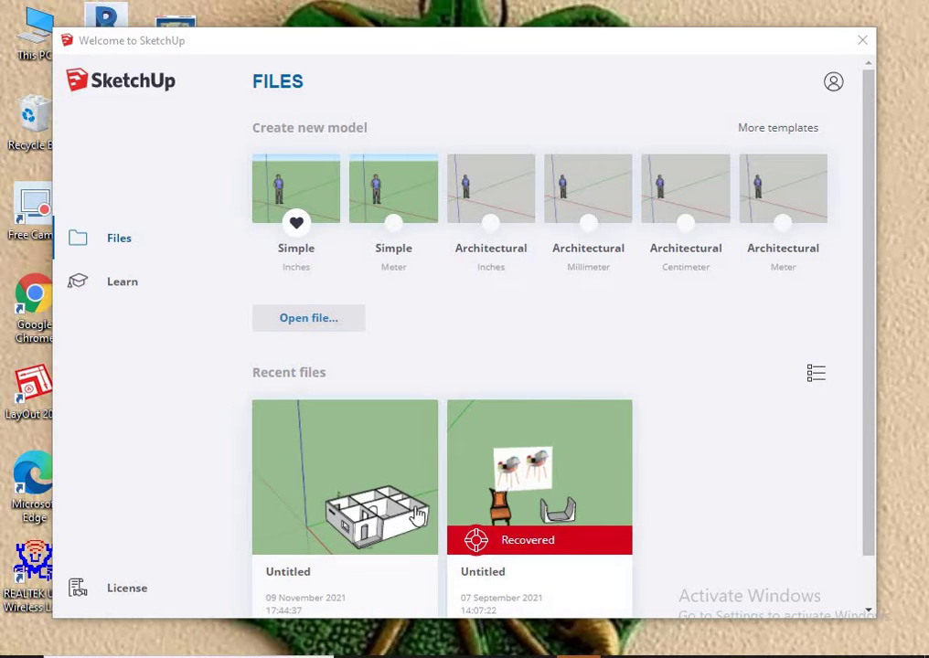
- Pick Simple Template – Inches as the default and start a model showing the scale figure
{"action": "left_click", "coordinate": [297, 221]}
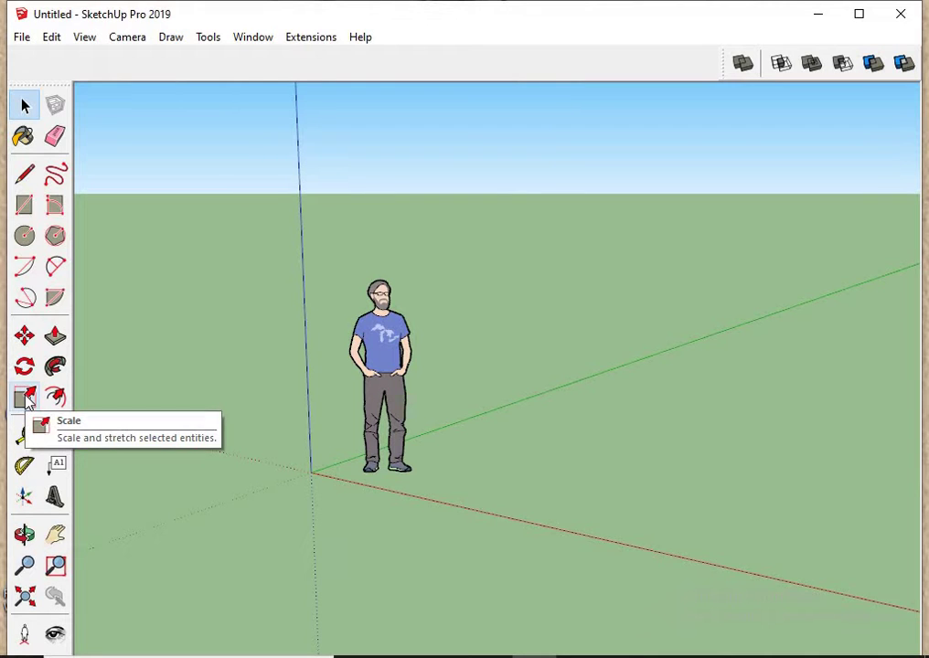
- Select the figure, toggle the axes off and back on, and orbit slightly around it
{"action": "left_click", "coordinate": [396, 339]}
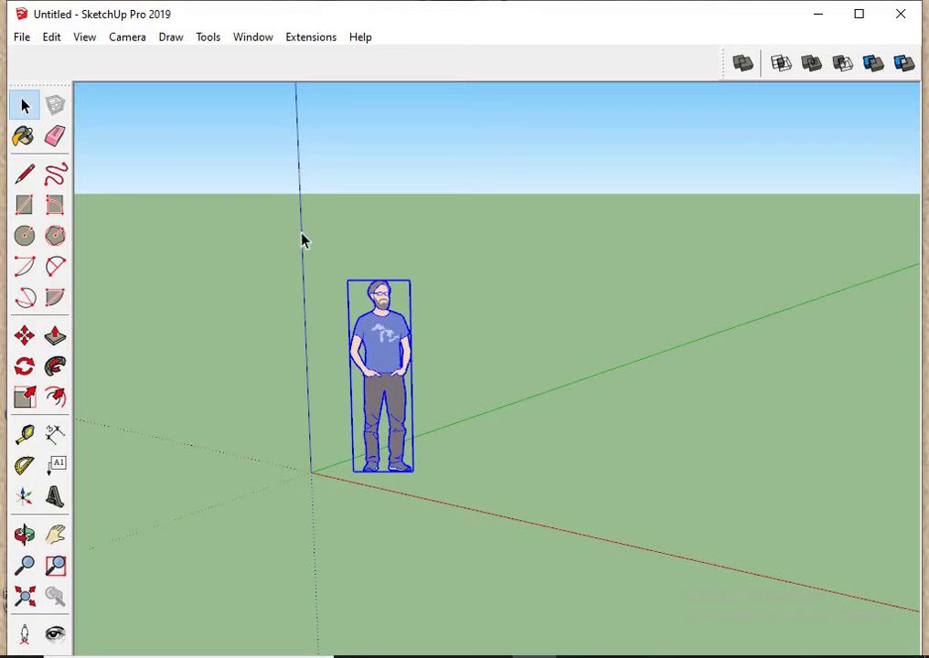
{"action": "left_click", "coordinate": [50, 37]}
{"action": "mouse_move", "coordinate": [85, 36]}
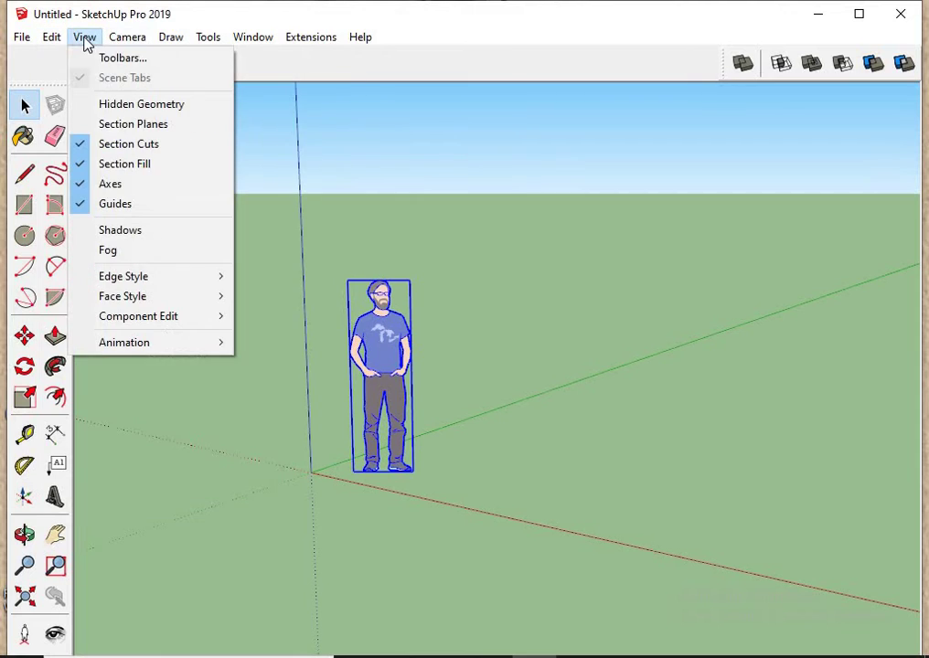
{"action": "left_click", "coordinate": [80, 192]}
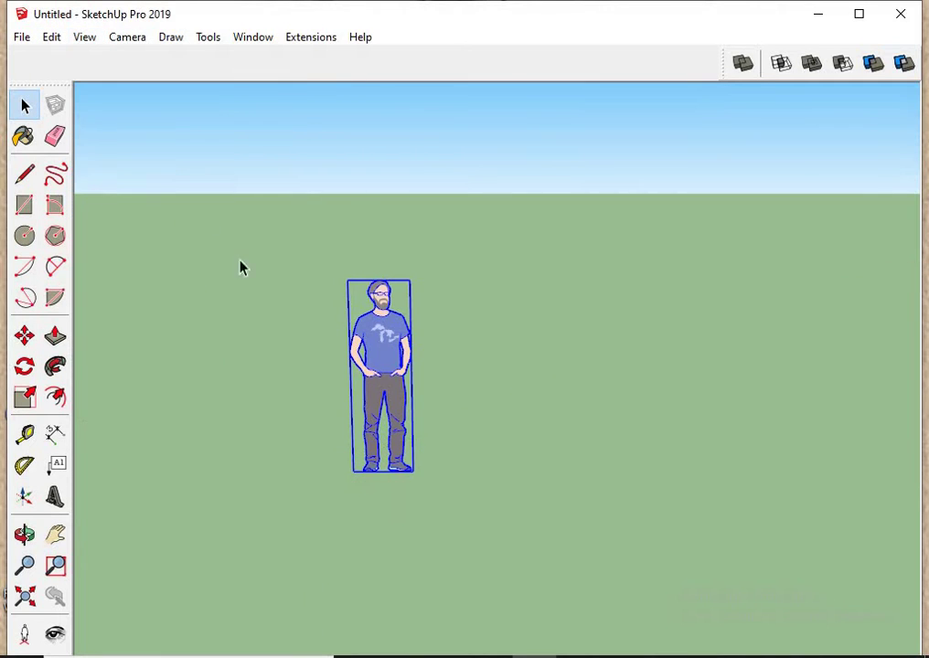
{"action": "left_click", "coordinate": [92, 40]}
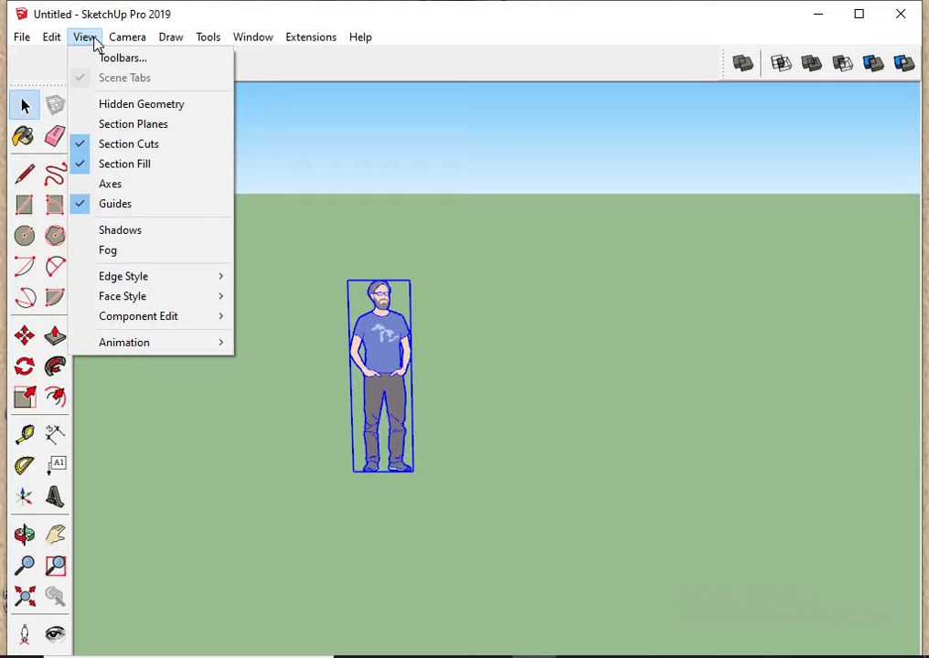
{"action": "left_click", "coordinate": [81, 188]}
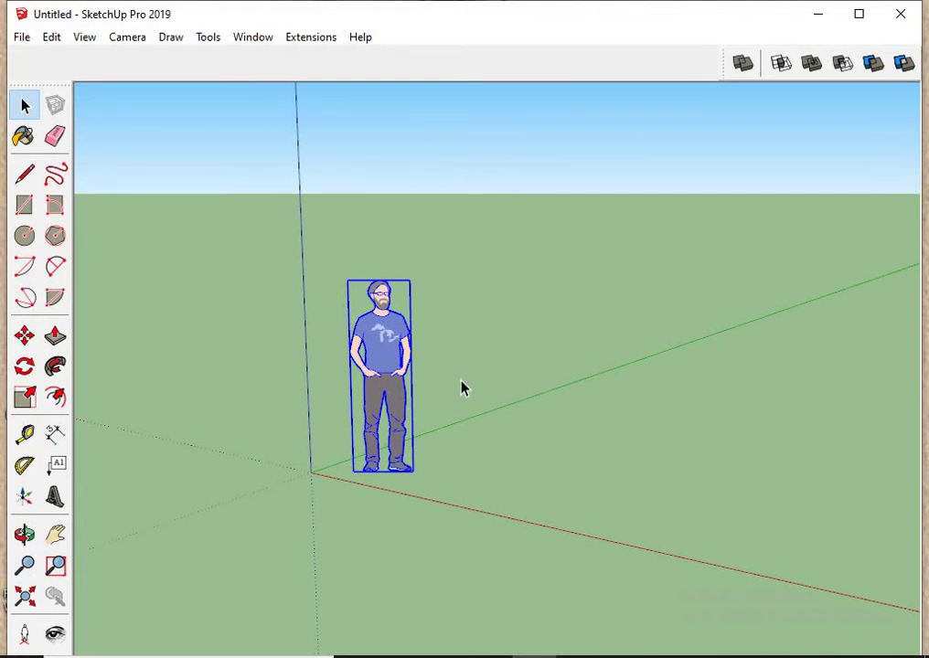
{"action": "middle_click_drag", "start_coordinate": [197, 254], "coordinate": [96, 587]}
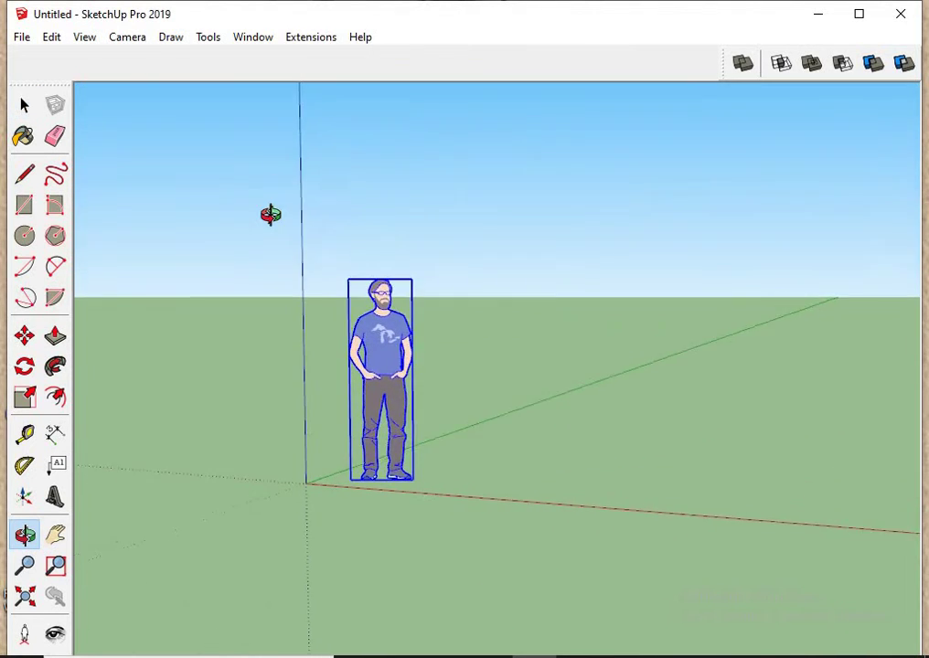
- Maximise the window and set the Model Info units format to Decimal
{"action": "left_click", "coordinate": [862, 15]}
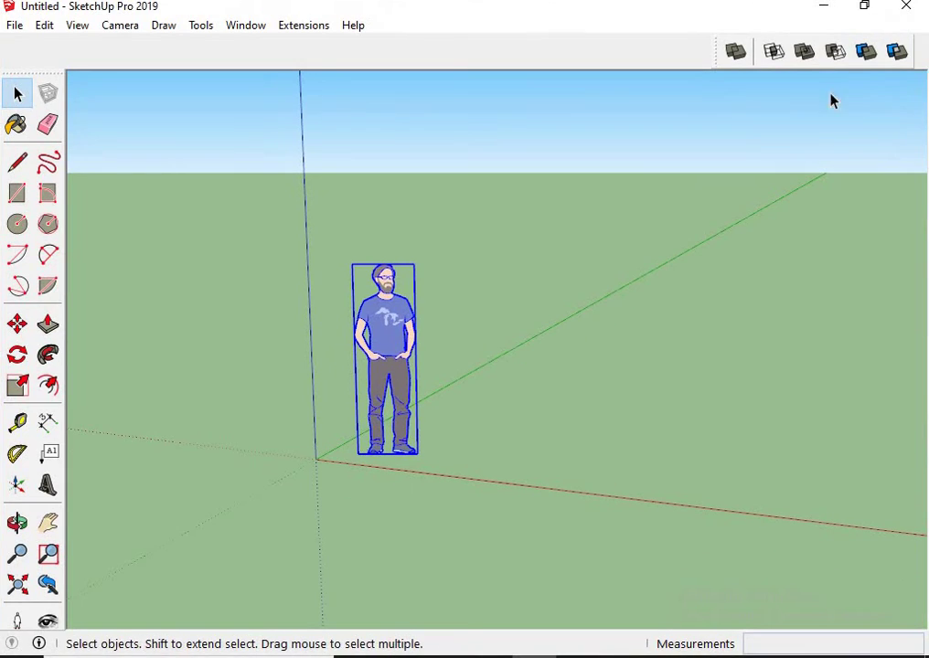
{"action": "left_click", "coordinate": [38, 645]}
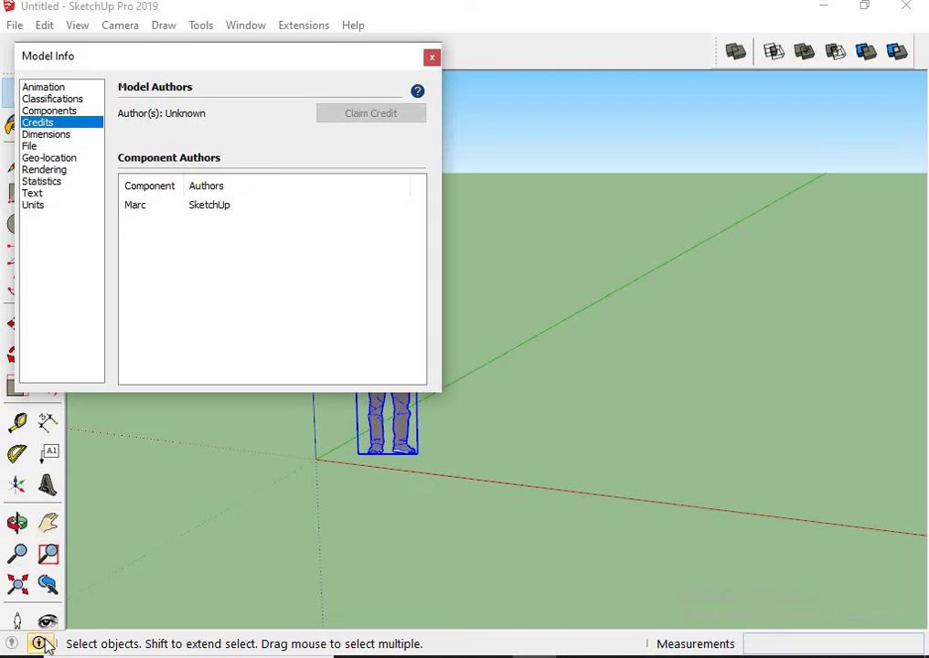
{"action": "left_click", "coordinate": [34, 207]}
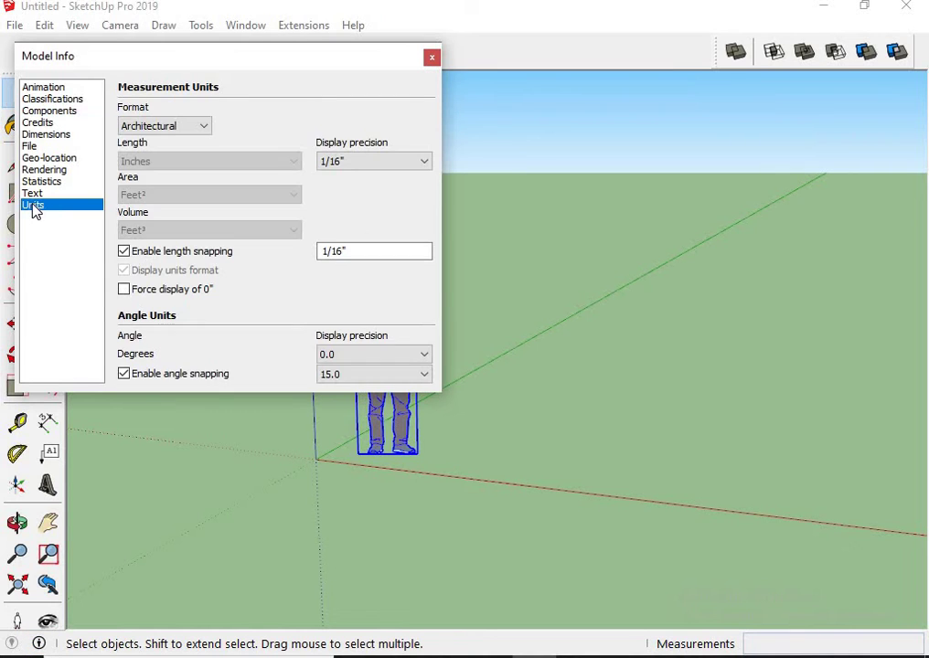
{"action": "left_click", "coordinate": [196, 128]}
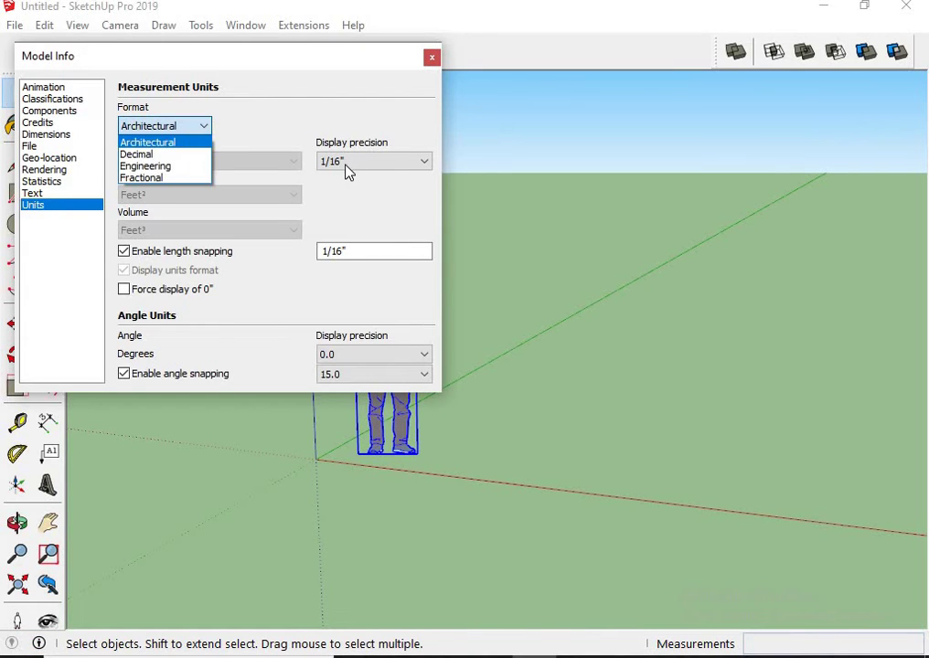
{"action": "left_click", "coordinate": [149, 167]}
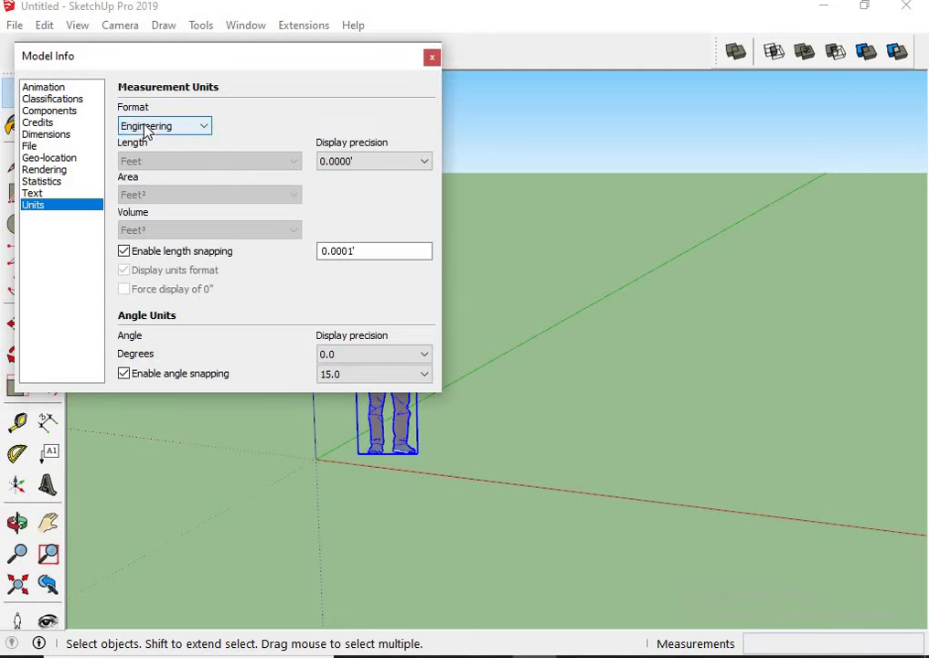
{"action": "left_click", "coordinate": [147, 128]}
{"action": "left_click", "coordinate": [151, 168]}
{"action": "left_click", "coordinate": [152, 126]}
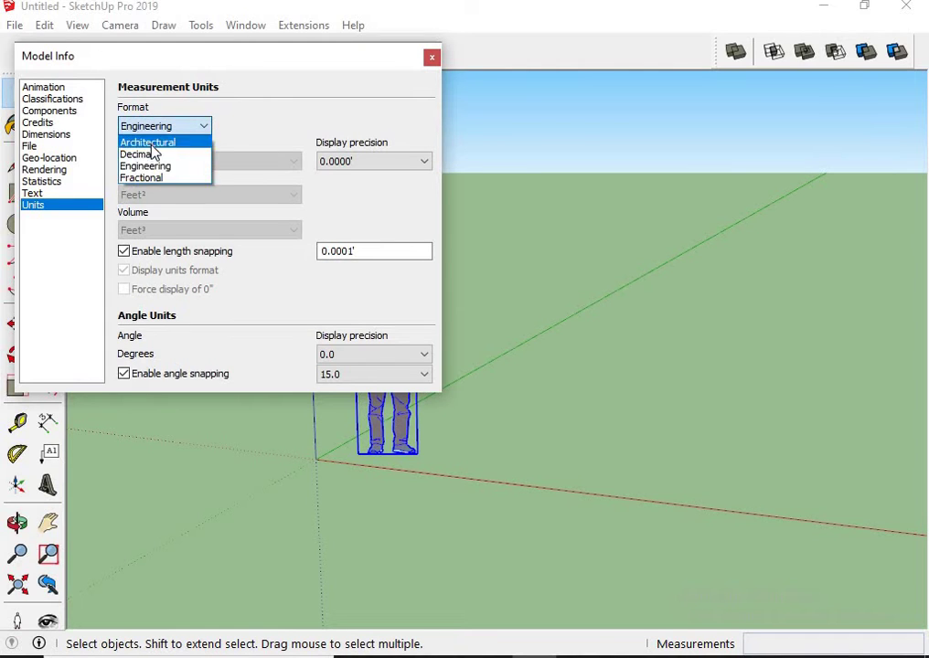
{"action": "left_click", "coordinate": [153, 151]}
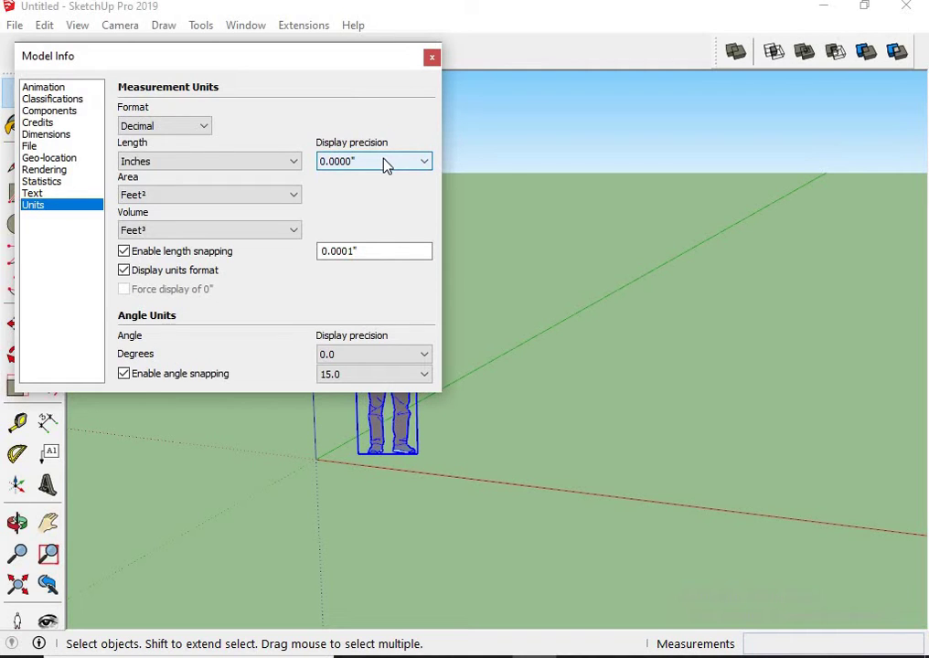
- Confirm Decimal format with Inches length, square-feet area and cubic-feet volume
{"action": "left_click", "coordinate": [163, 126]}
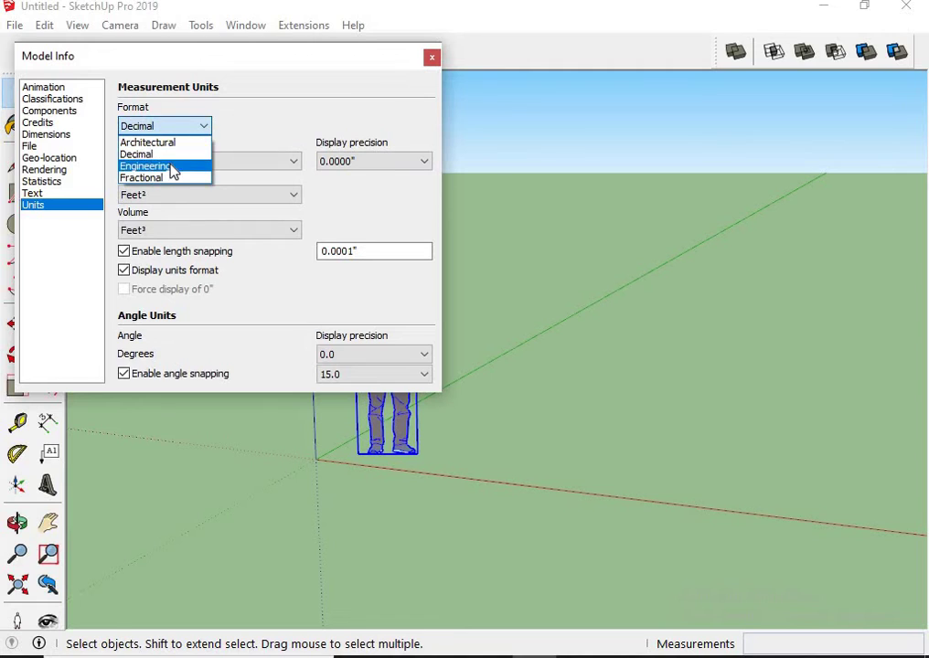
{"action": "left_click", "coordinate": [173, 168]}
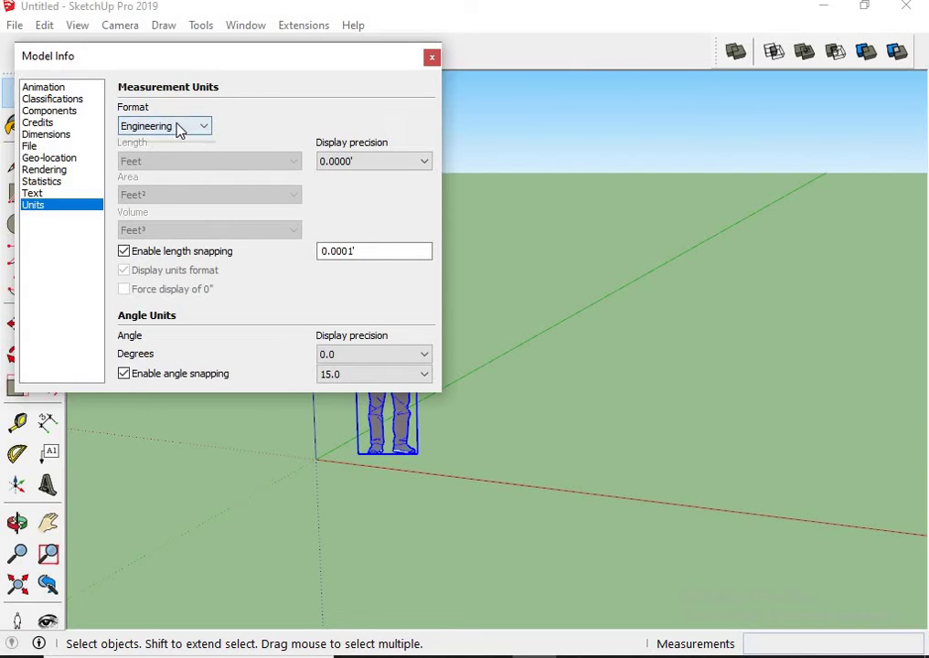
{"action": "left_click", "coordinate": [178, 125]}
{"action": "left_click", "coordinate": [170, 154]}
{"action": "left_click", "coordinate": [167, 168]}
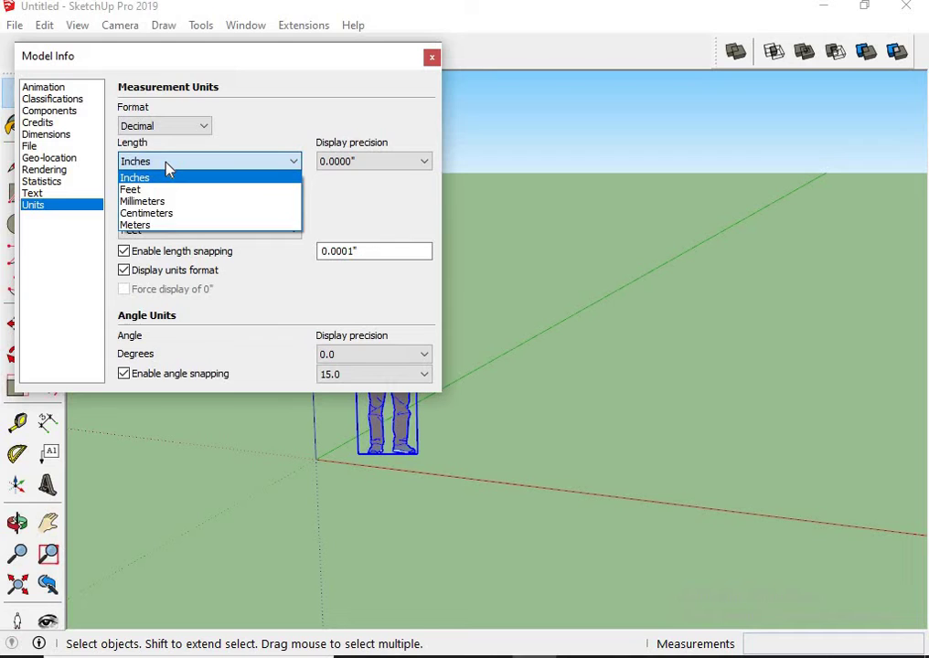
{"action": "left_click", "coordinate": [166, 168]}
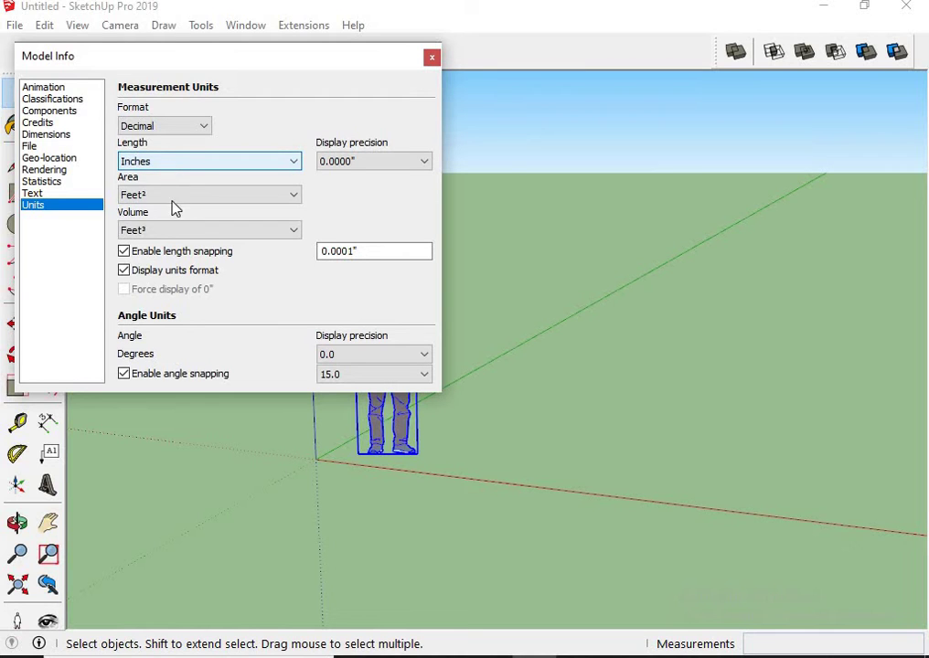
{"action": "left_click", "coordinate": [178, 203]}
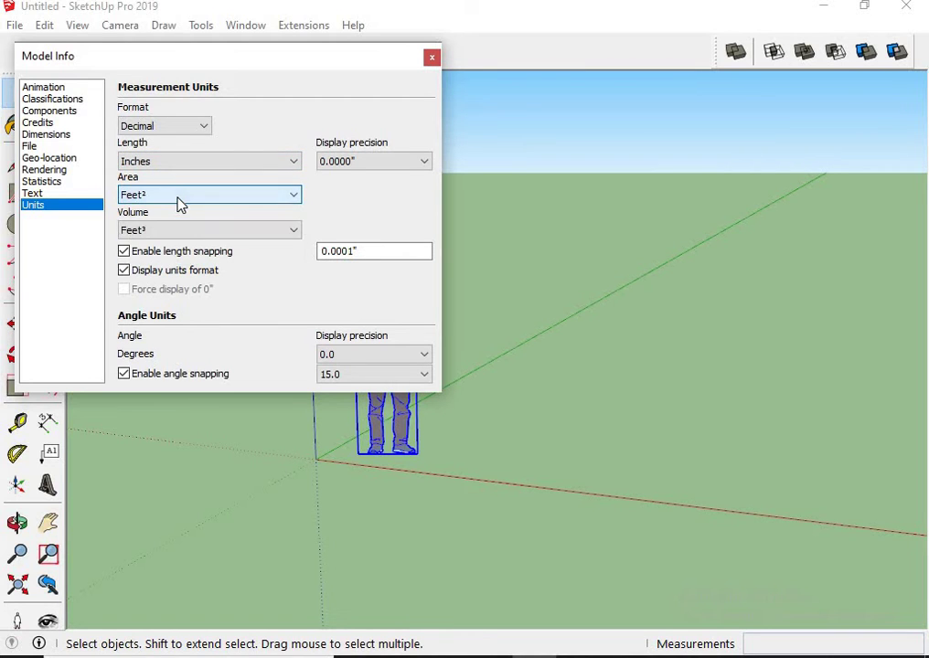
{"action": "left_click", "coordinate": [176, 233]}
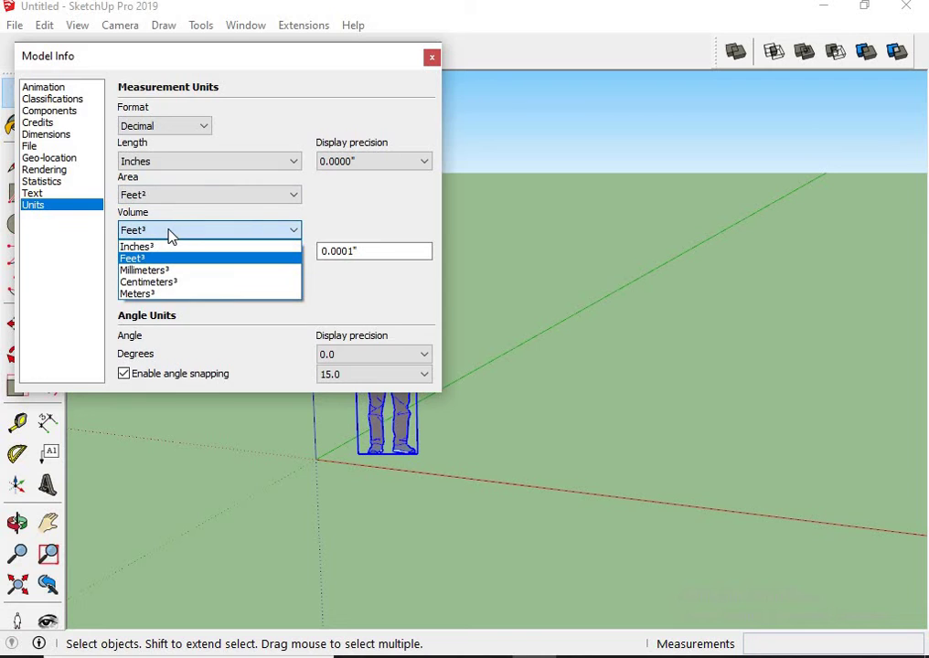
{"action": "left_click", "coordinate": [168, 259]}
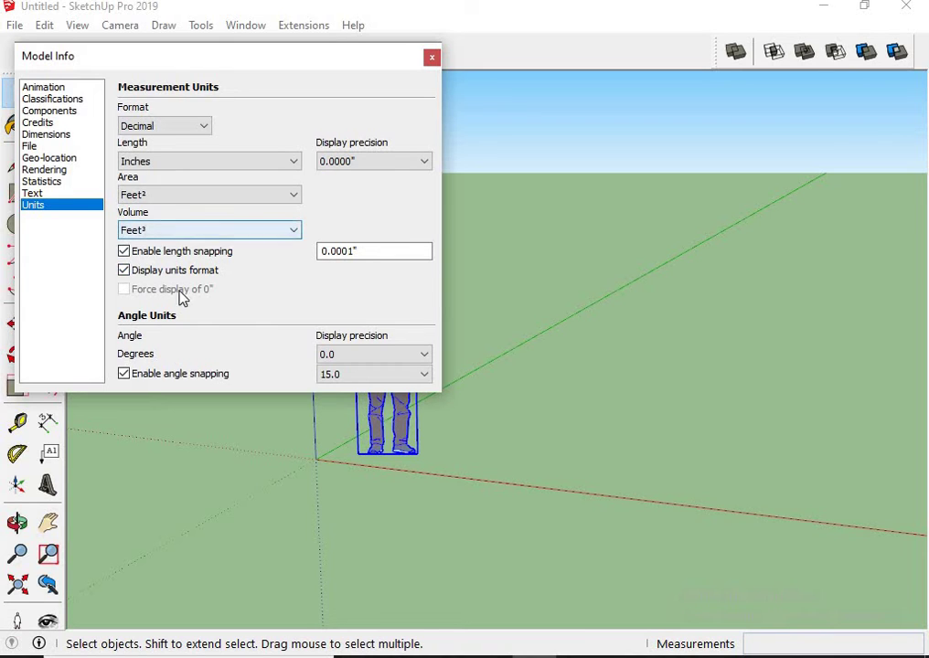
{"action": "left_click", "coordinate": [55, 194]}
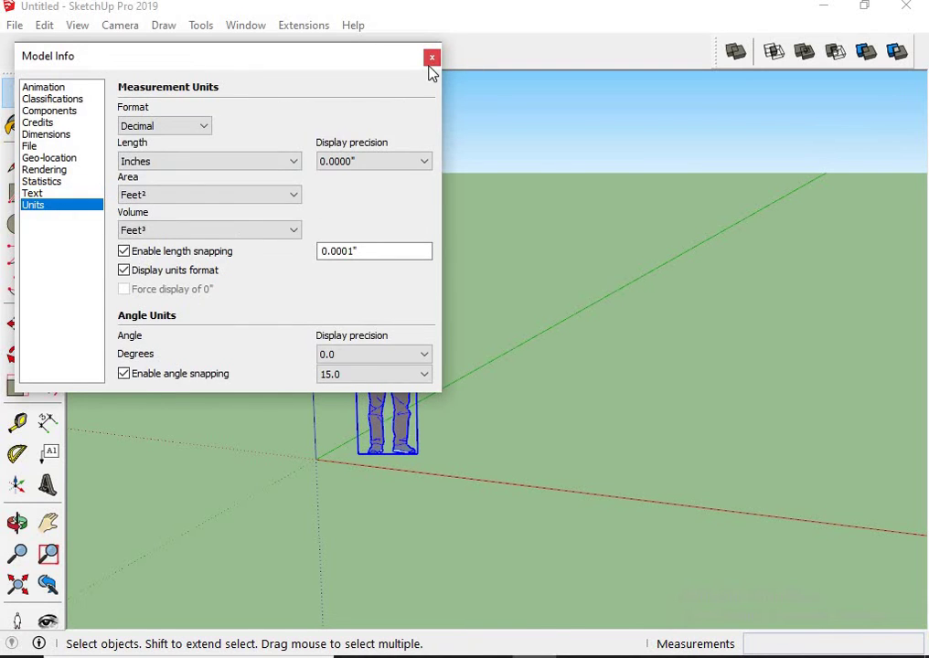
{"action": "left_click", "coordinate": [432, 58]}
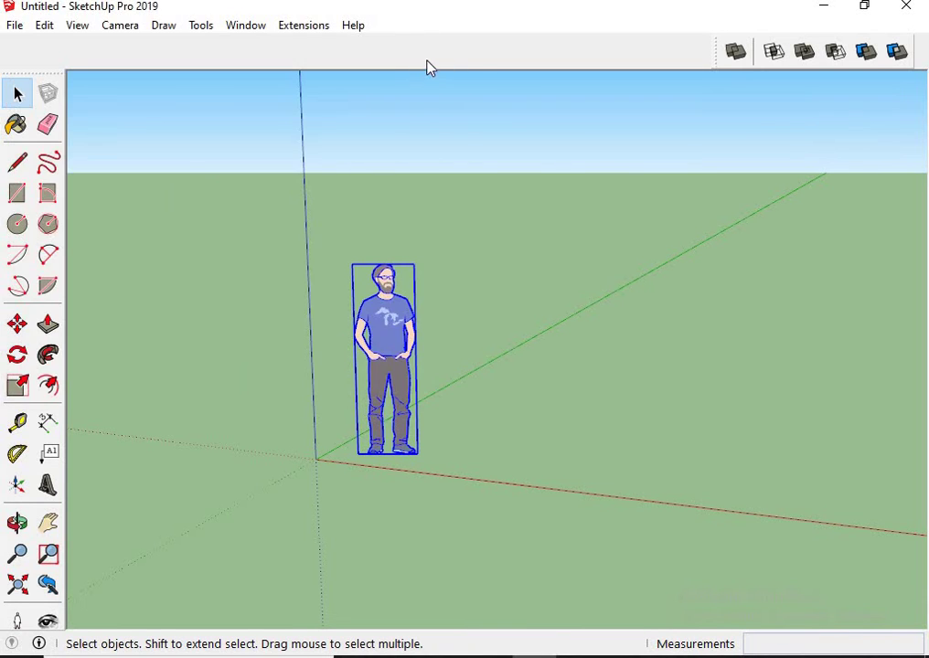
{"action": "left_click", "coordinate": [41, 643]}
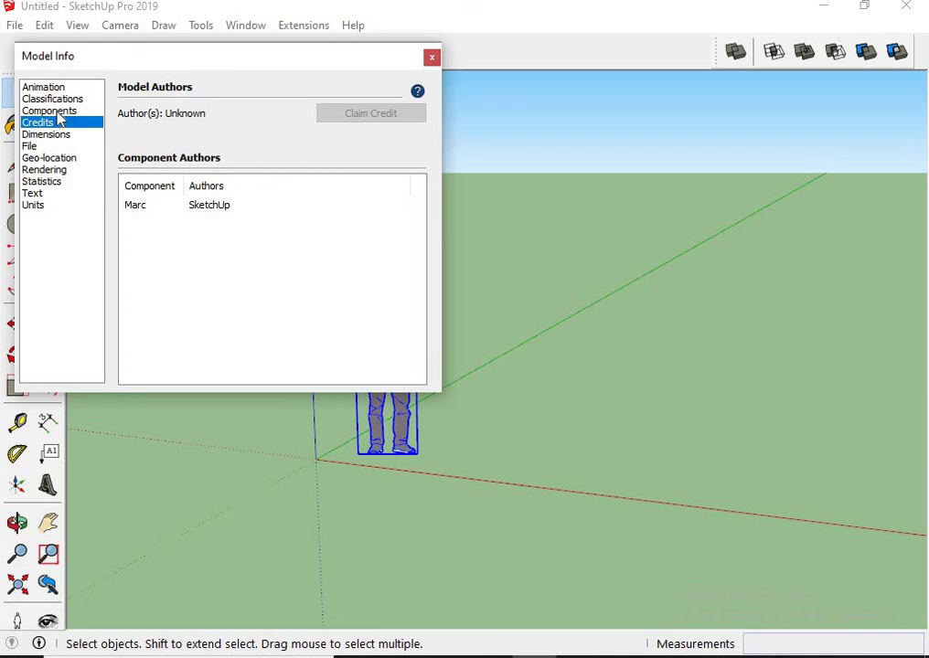
{"action": "left_click", "coordinate": [432, 58]}
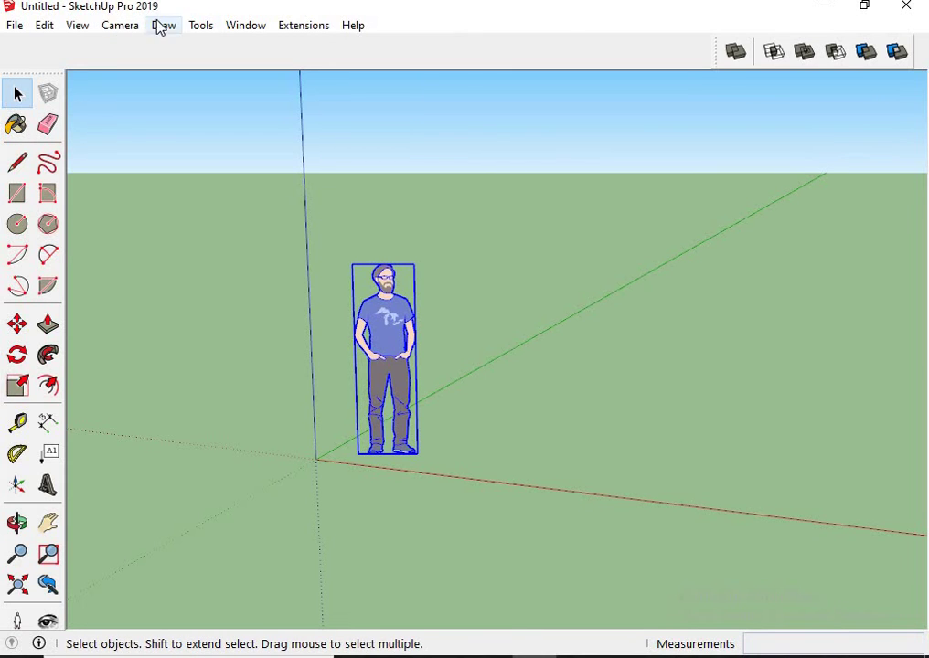
- Uncheck Solid Tools in the Toolbars list so only the main toolset remains
{"action": "left_click", "coordinate": [82, 27]}
{"action": "left_click", "coordinate": [100, 47]}
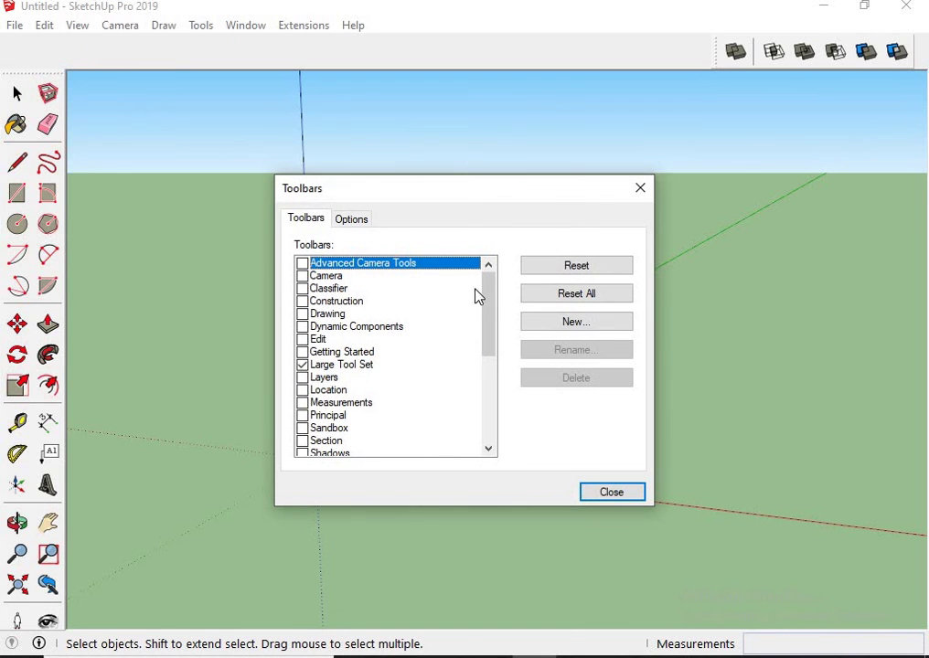
{"action": "left_click_drag", "start_coordinate": [494, 298], "coordinate": [484, 385]}
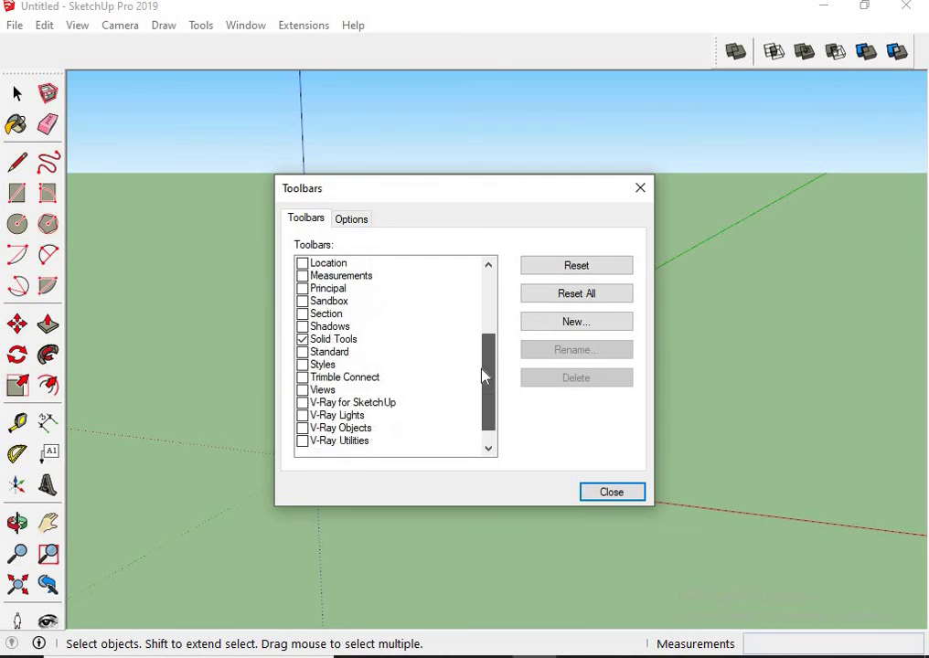
{"action": "left_click", "coordinate": [324, 326]}
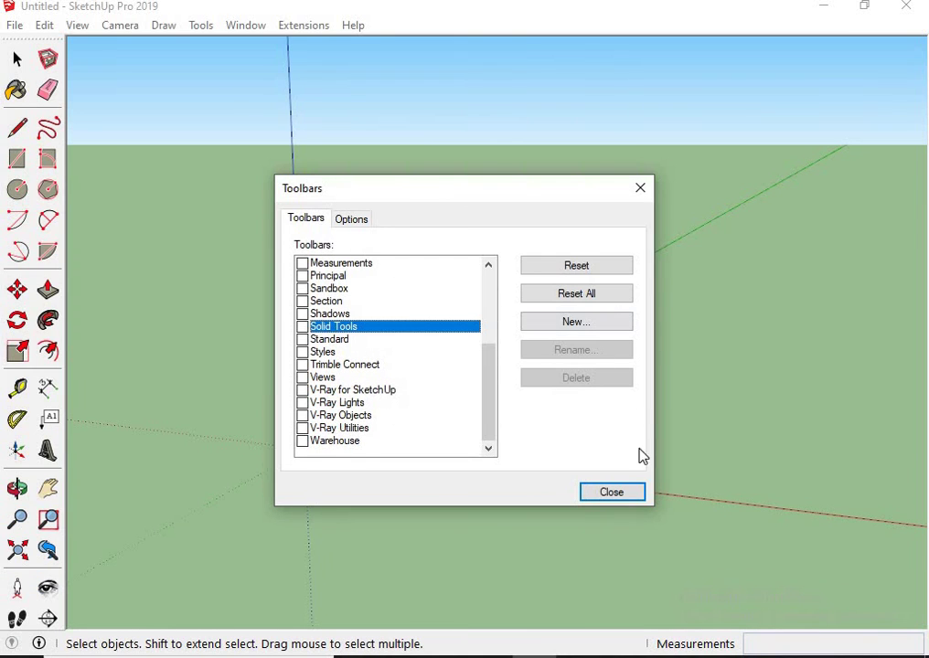
{"action": "left_click", "coordinate": [607, 493]}
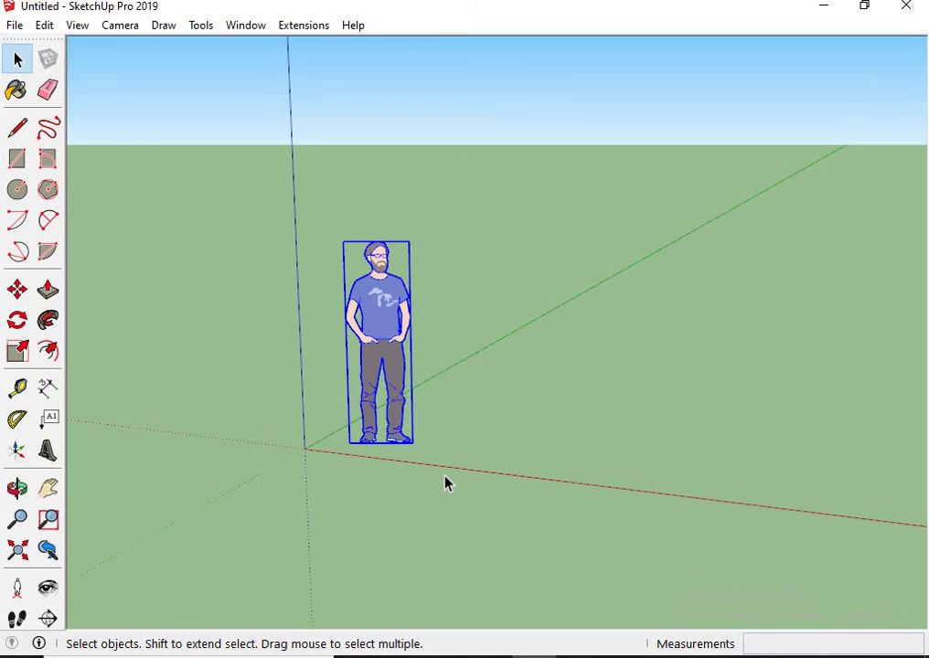
- Deselect the figure and orbit to look down on it and the axes
{"action": "mouse_move", "coordinate": [445, 484]}
{"action": "middle_mouse_down"}
{"action": "mouse_move", "coordinate": [524, 406]}
{"action": "mouse_move", "coordinate": [288, 448]}
{"action": "middle_mouse_up"}
{"action": "left_click", "coordinate": [503, 458]}
{"action": "mouse_move", "coordinate": [451, 444]}
{"action": "middle_mouse_down"}
{"action": "mouse_move", "coordinate": [422, 298]}
{"action": "mouse_move", "coordinate": [265, 388]}
{"action": "mouse_move", "coordinate": [442, 550]}
{"action": "mouse_move", "coordinate": [749, 353]}
{"action": "mouse_move", "coordinate": [466, 243]}
{"action": "mouse_move", "coordinate": [427, 435]}
{"action": "mouse_move", "coordinate": [496, 224]}
{"action": "mouse_move", "coordinate": [333, 268]}
{"action": "mouse_move", "coordinate": [537, 608]}
{"action": "mouse_move", "coordinate": [594, 282]}
{"action": "mouse_move", "coordinate": [276, 412]}
{"action": "mouse_move", "coordinate": [683, 497]}
{"action": "mouse_move", "coordinate": [205, 297]}
{"action": "mouse_move", "coordinate": [431, 539]}
{"action": "mouse_move", "coordinate": [562, 500]}
{"action": "middle_mouse_up"}
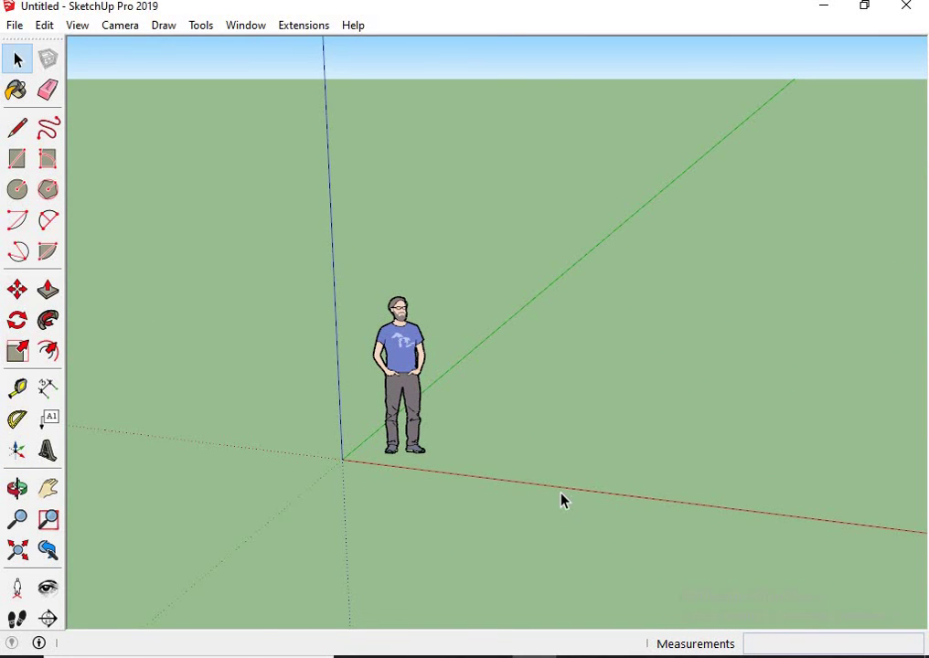